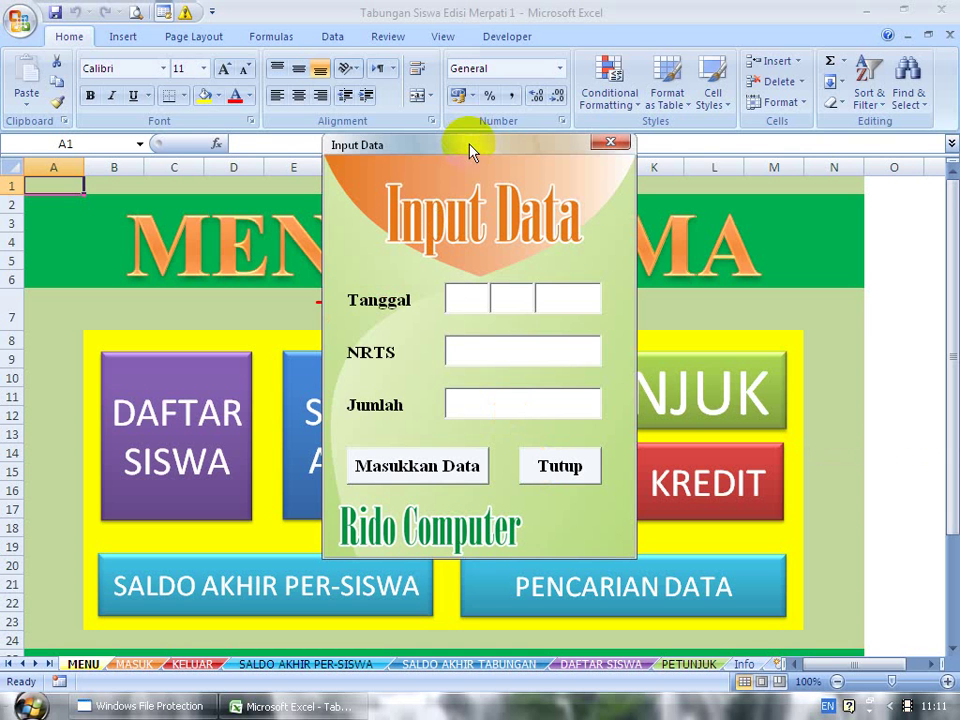
# Step: Record a deposit of 20000 dated 1/1/2015 for the first listed student, entering that student's NRTS
pyautogui.write('1')
pyautogui.press('Tab')
pyautogui.write('1')
pyautogui.press('Tab')
pyautogui.write('2015')
pyautogui.press('Tab')
pyautogui.write('1001')
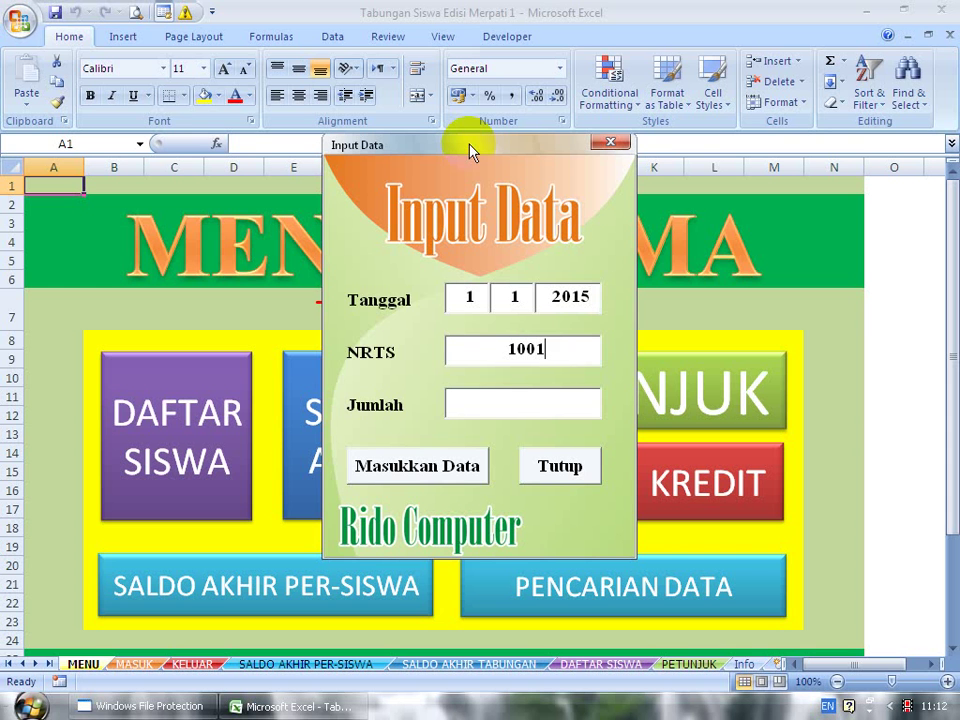
pyautogui.press('Tab')
pyautogui.write('20000')
pyautogui.click(408, 466)
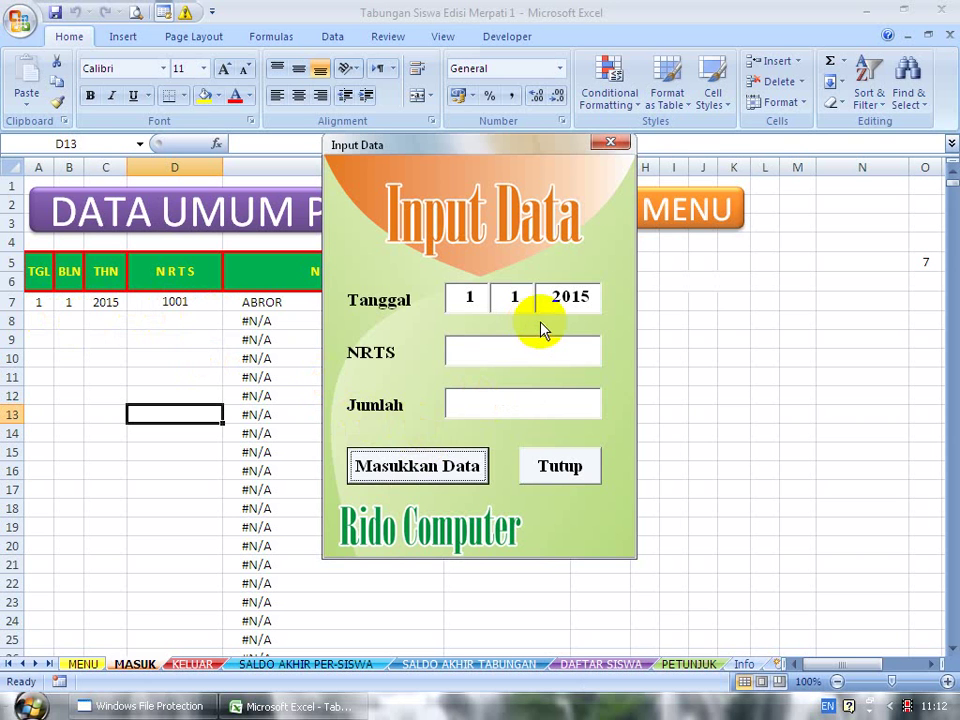
# Step: Record a deposit of 30000 under the same date for the second listed student, entering that student's NRTS
pyautogui.click(515, 353)
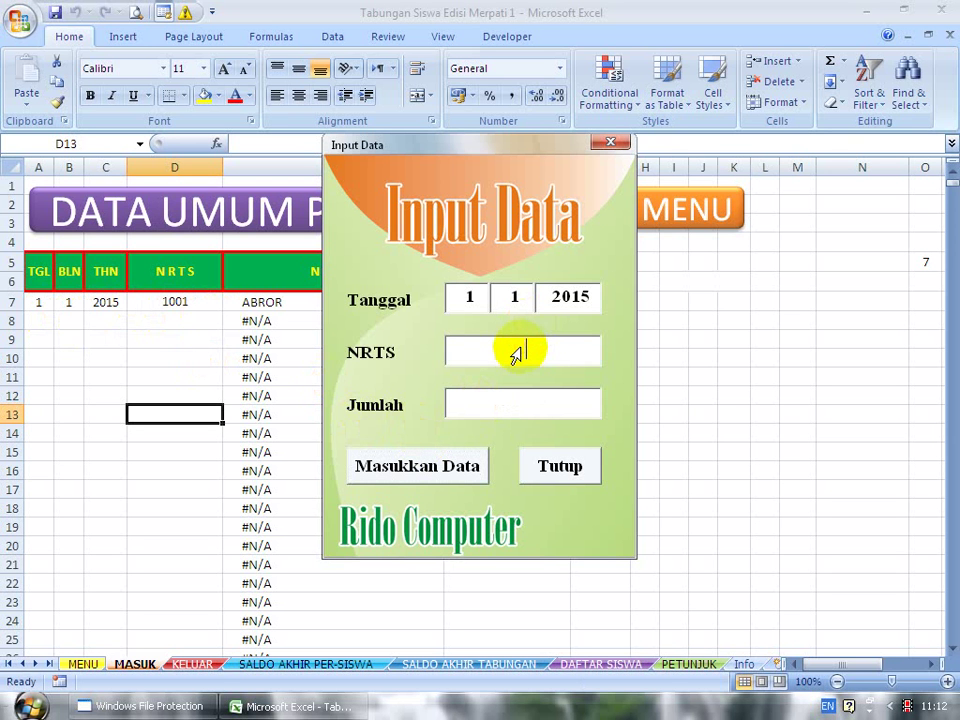
pyautogui.write('1002')
pyautogui.press('Tab')
pyautogui.write('30')
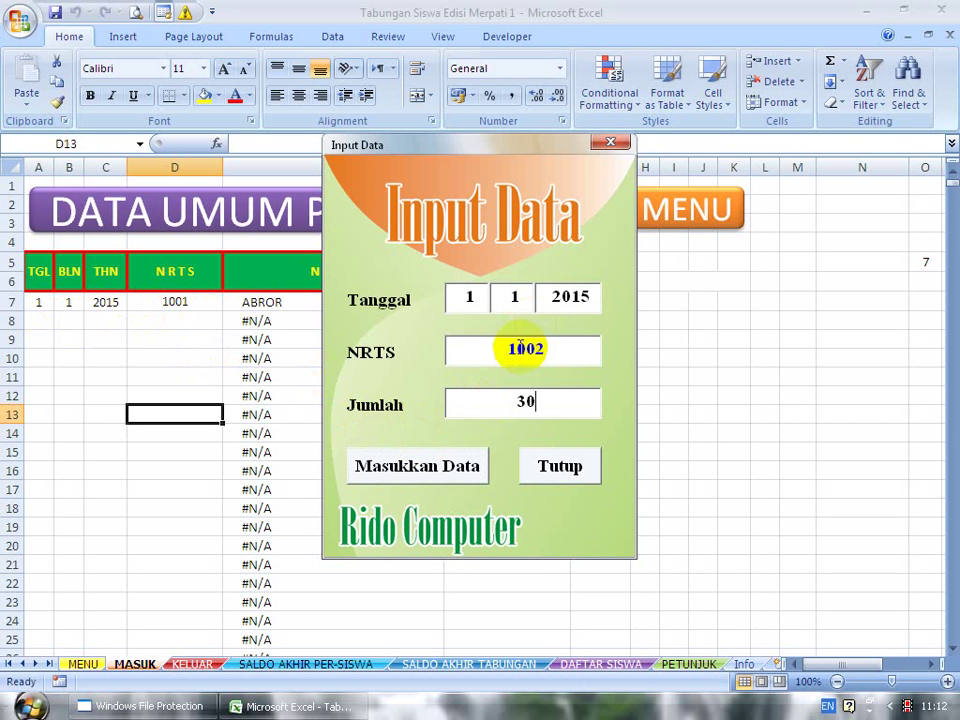
pyautogui.write('000')
pyautogui.click(465, 467)
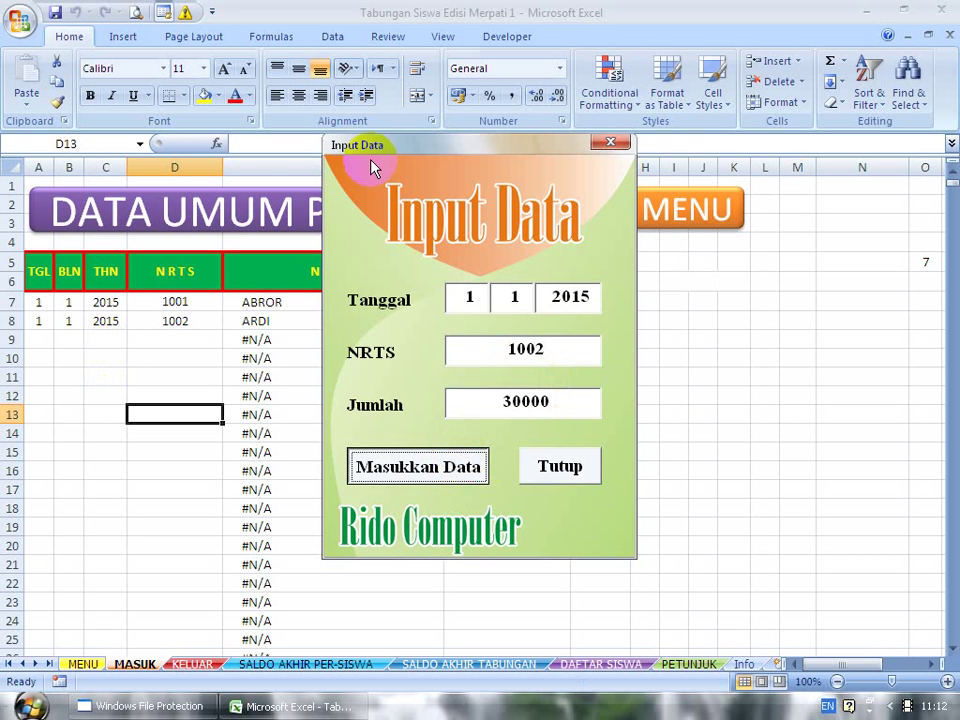
# Step: Move the Input Data form clear of the table and record a 40000 deposit for the third student's NRTS, closing the form
pyautogui.moveTo(439, 150); pyautogui.dragTo(632, 186)
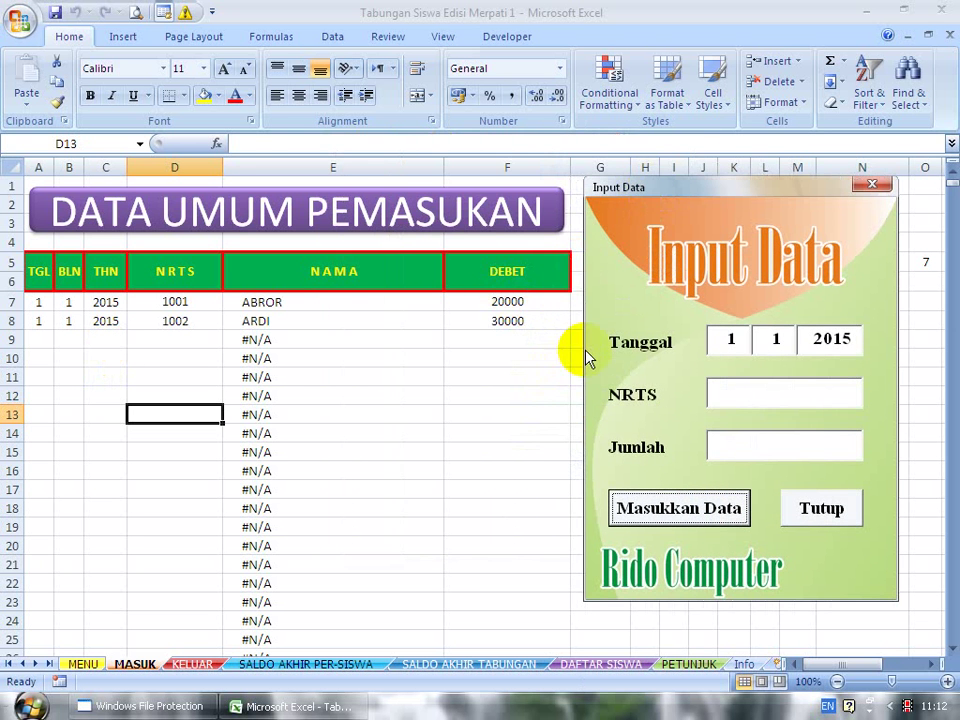
pyautogui.click(762, 397)
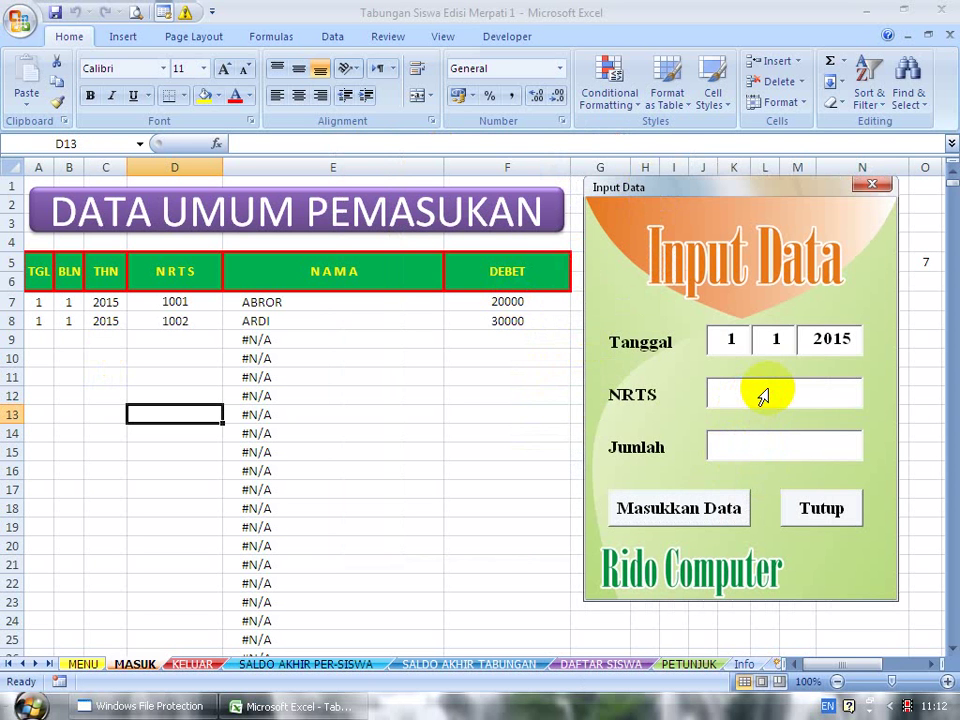
pyautogui.write('1003')
pyautogui.press('Tab')
pyautogui.write('40000')
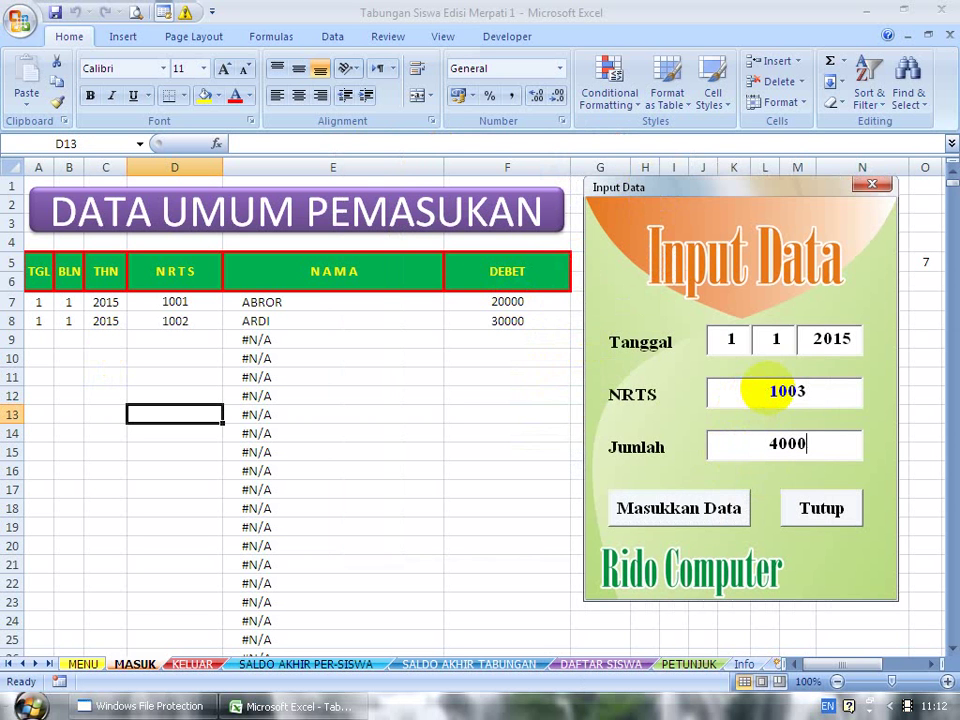
pyautogui.click(672, 506)
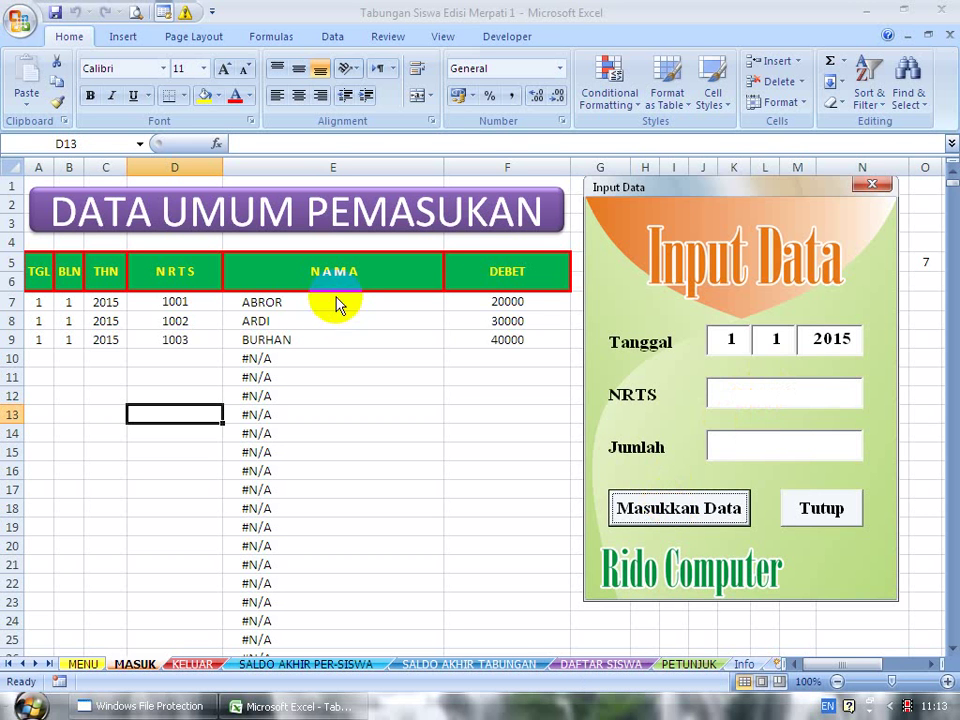
pyautogui.click(798, 518)
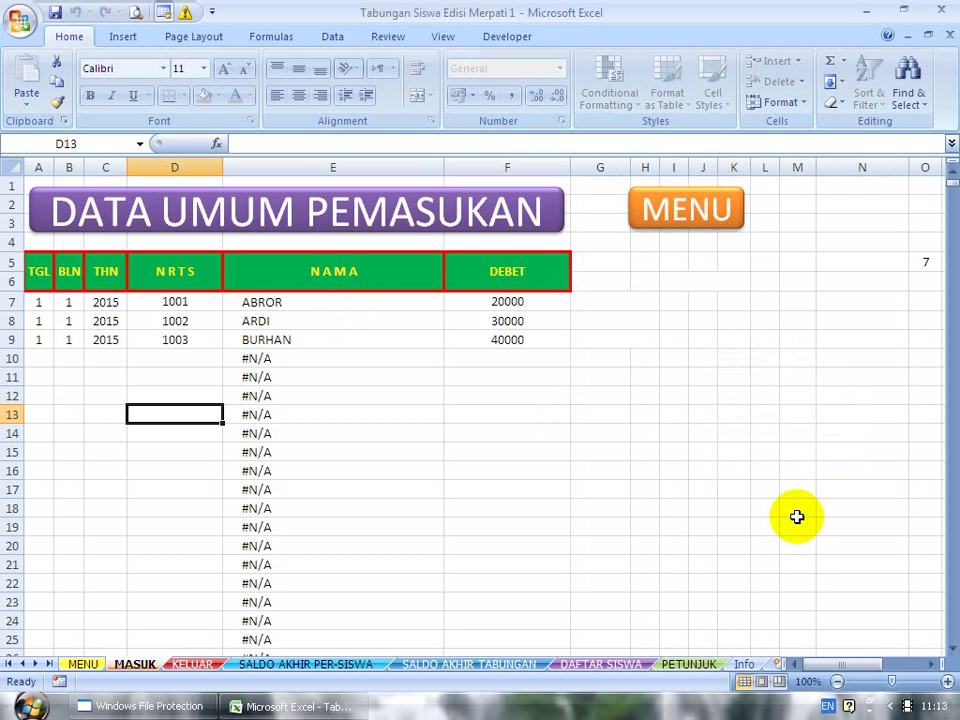
# Step: Return to the main menu and view the Pengambilan withdrawal form for KREDIT entries, closing it without entering data
pyautogui.click(658, 230)
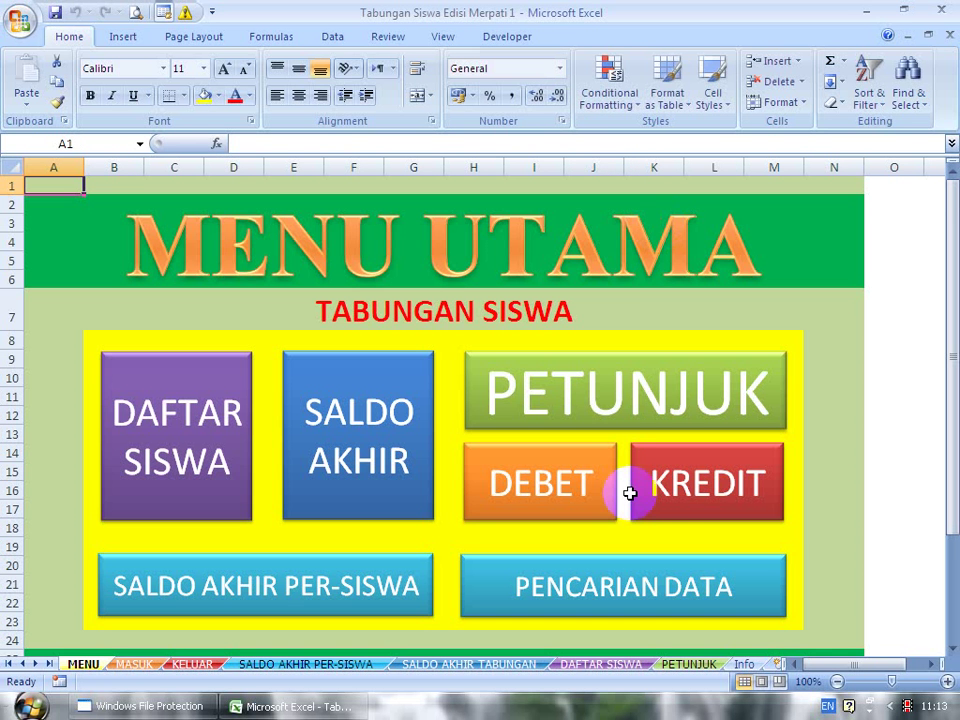
pyautogui.click(697, 516)
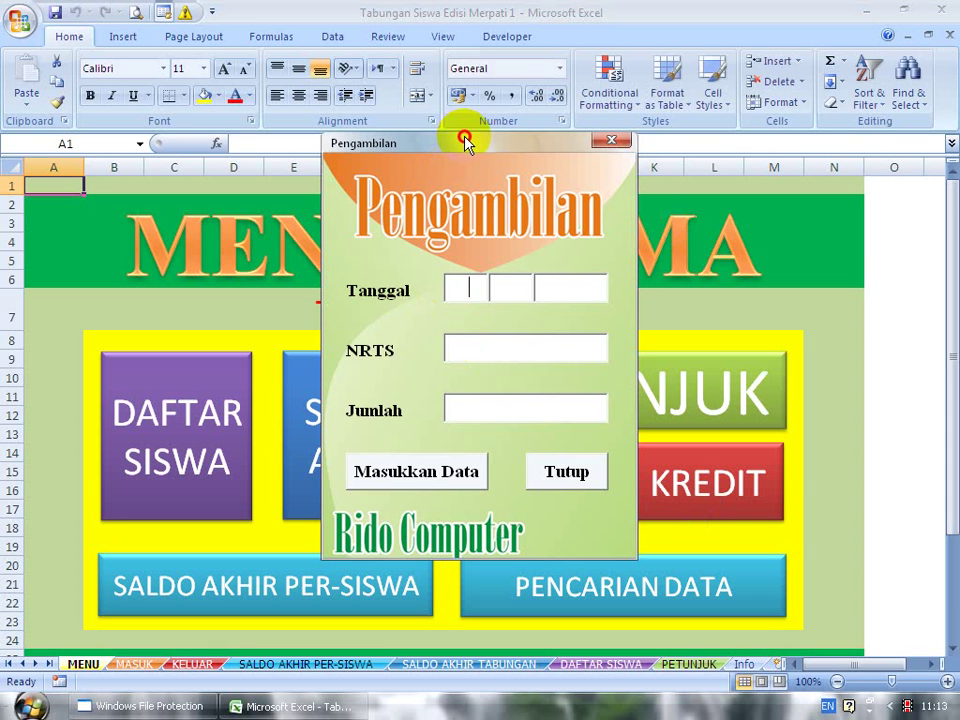
pyautogui.moveTo(466, 143); pyautogui.dragTo(474, 111)
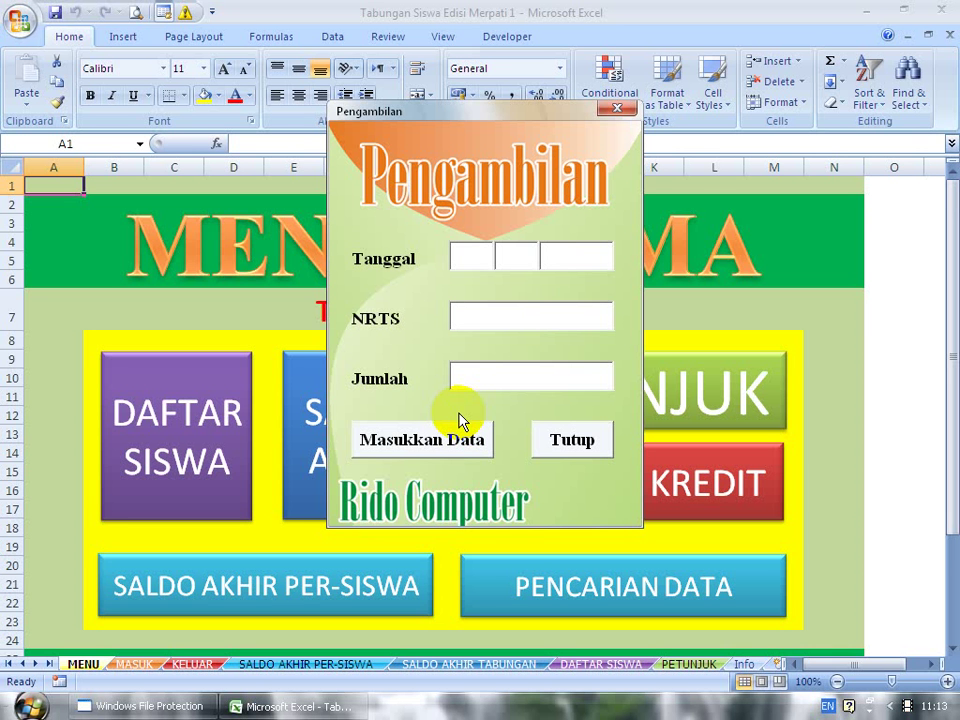
pyautogui.click(546, 442)
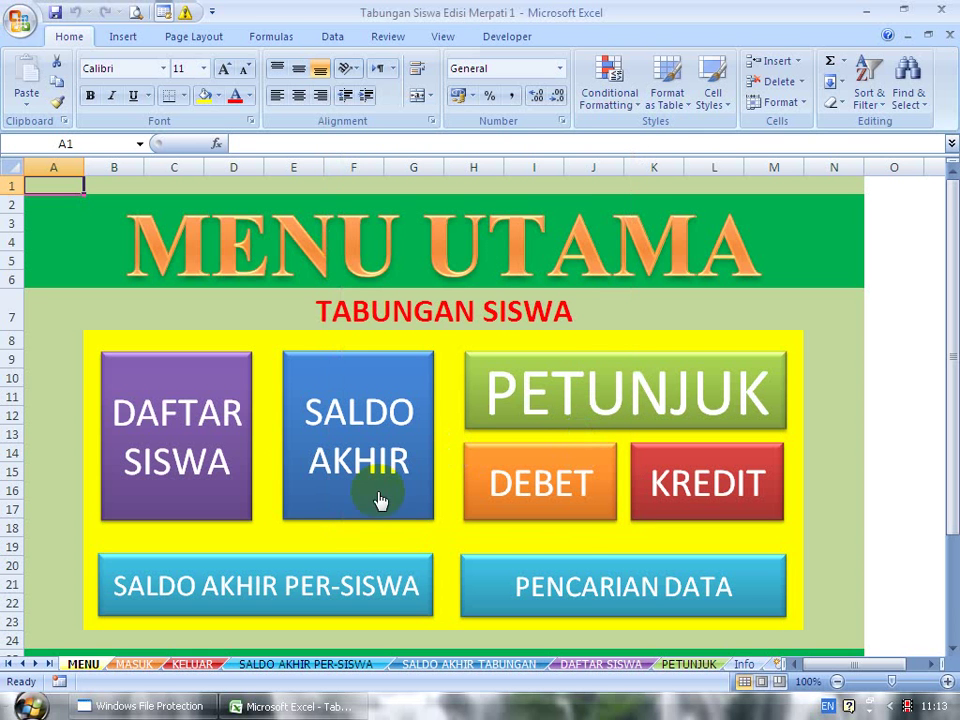
# Step: Search the savings data for the date digits 122014 joined with a student's NRTS
pyautogui.click(576, 578)
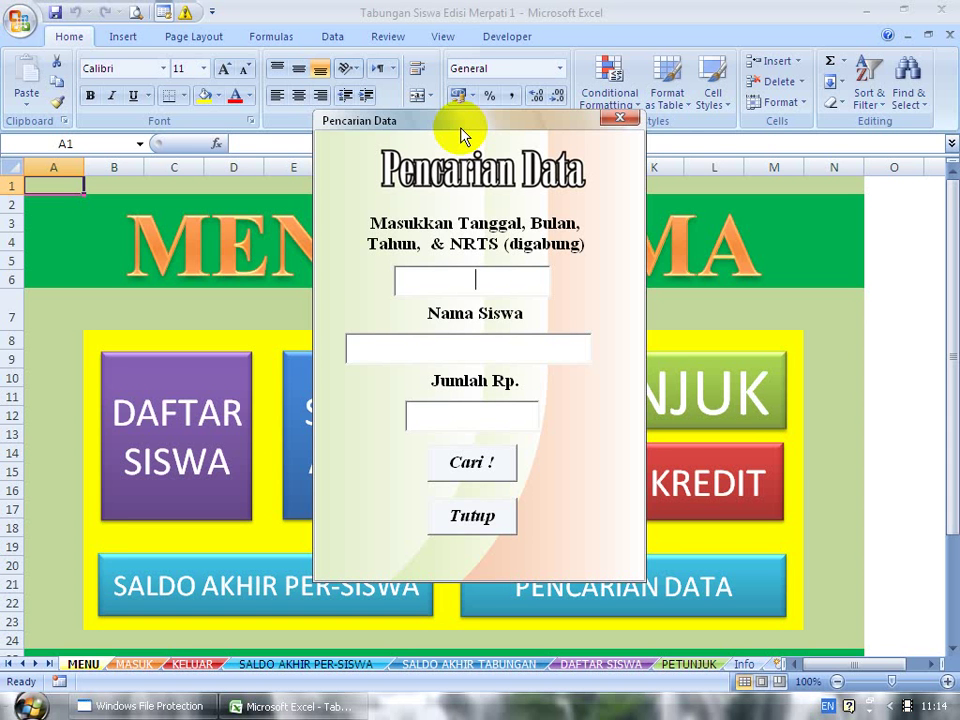
pyautogui.write('1220141005')
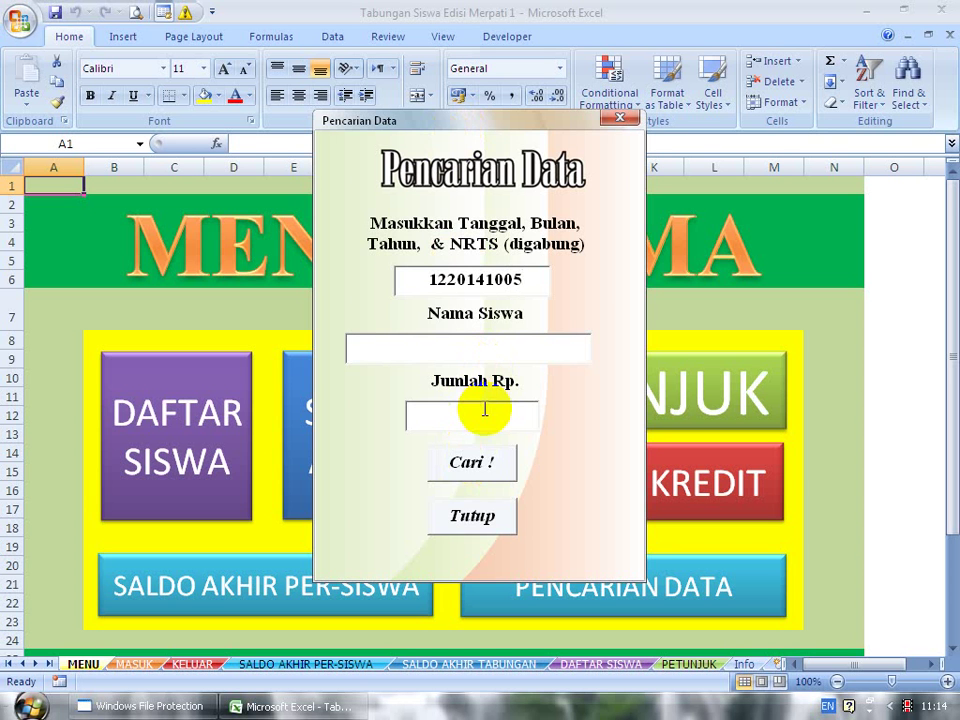
pyautogui.click(478, 463)
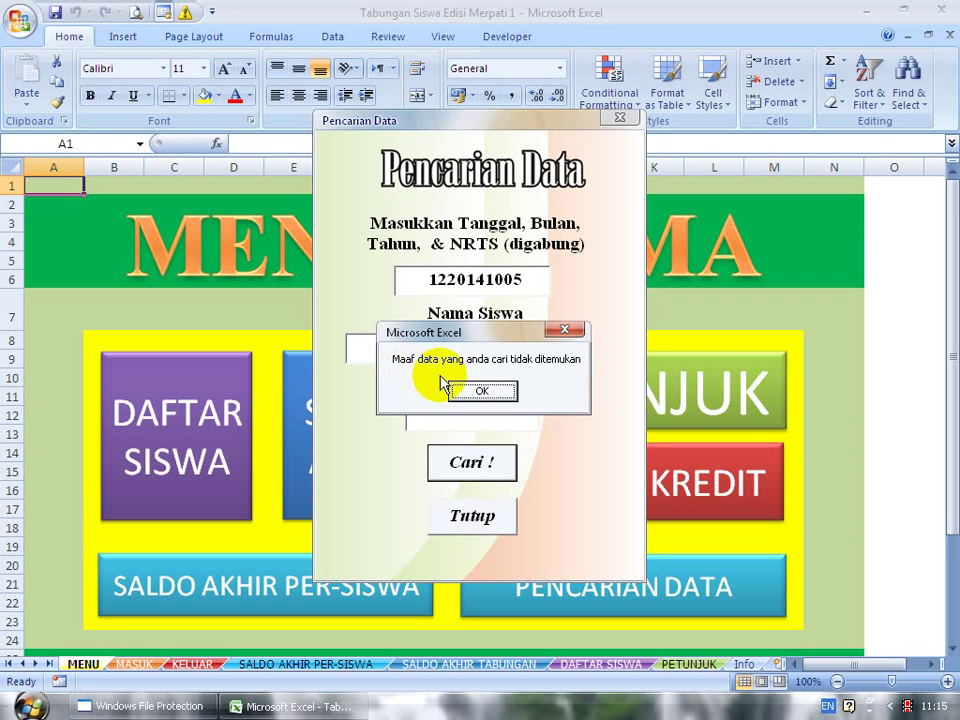
pyautogui.click(481, 392)
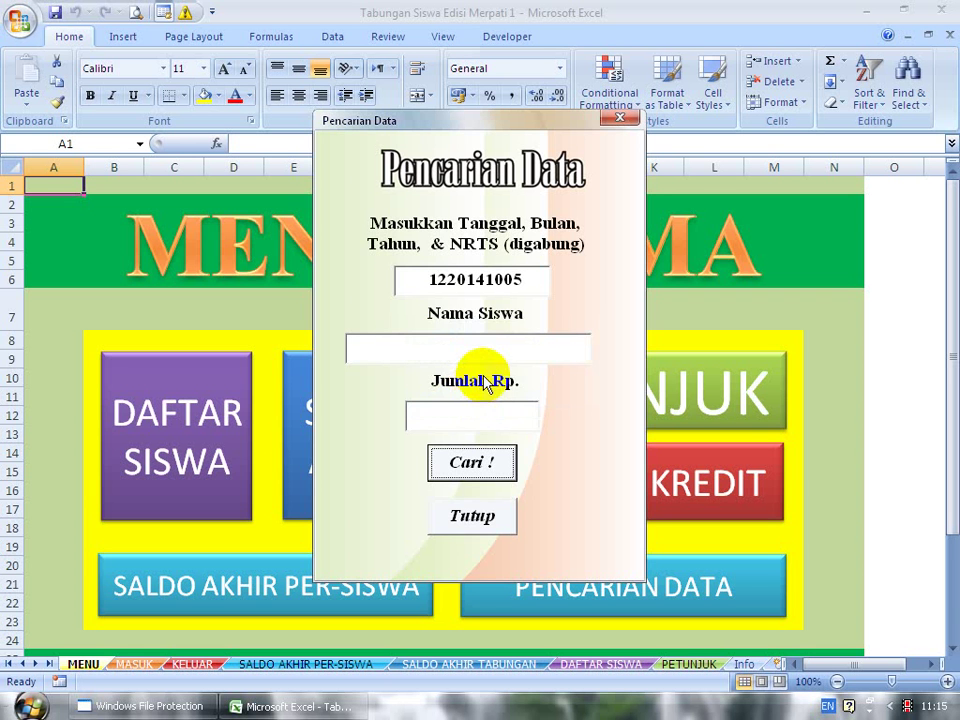
# Step: Search for the first student's deposit using the date digits 112015 joined with the NRTS, and close the search form
pyautogui.moveTo(534, 279); pyautogui.dragTo(381, 278)
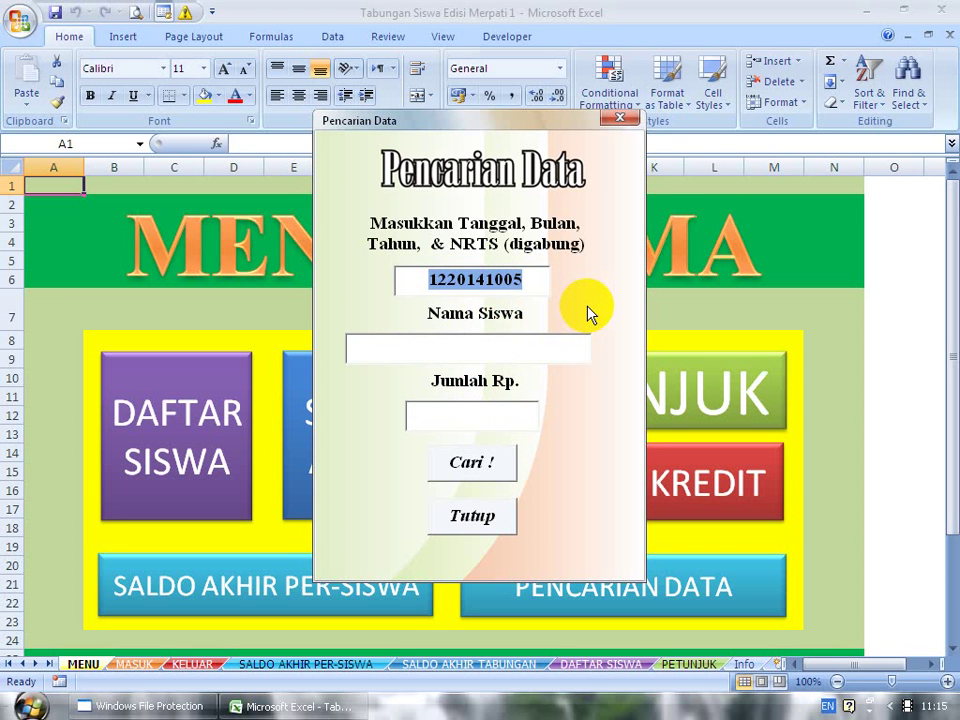
pyautogui.write('1')
pyautogui.write('1')
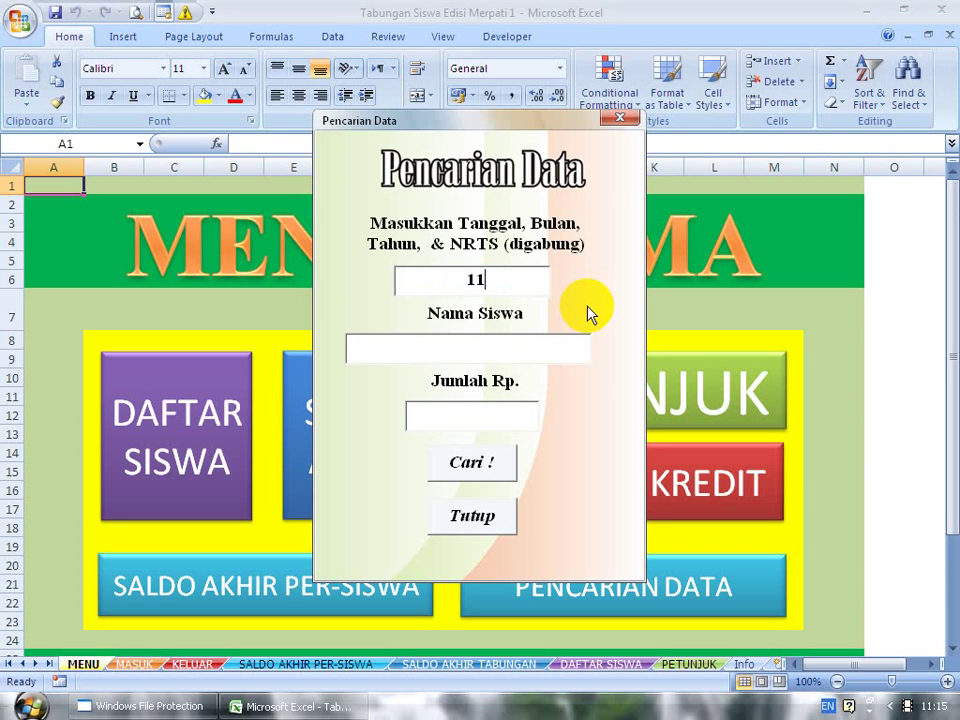
pyautogui.write('20151001')
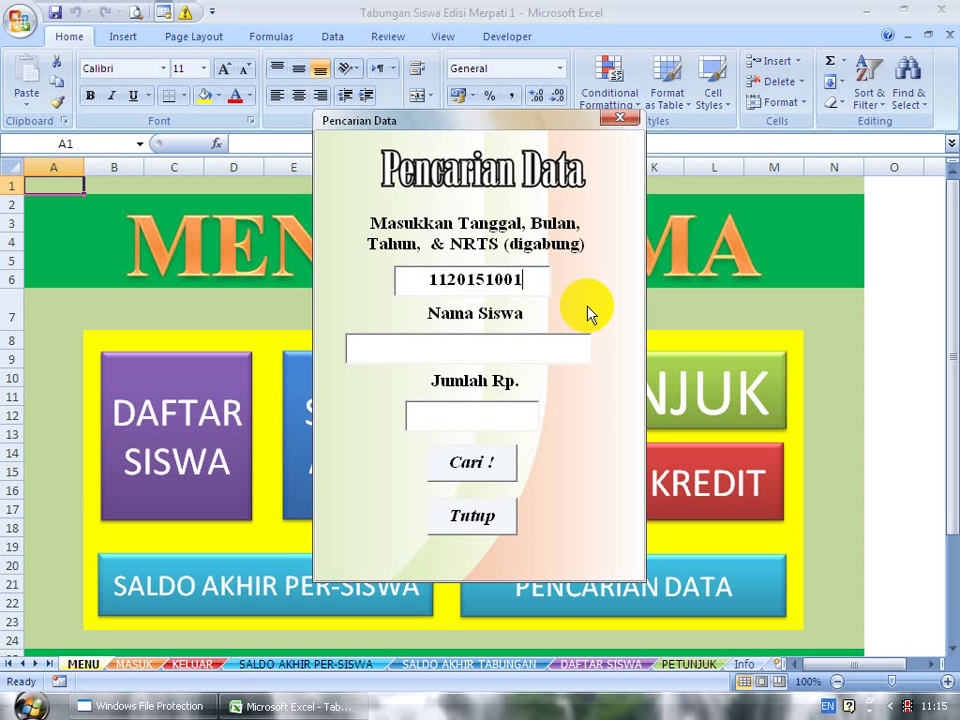
pyautogui.click(476, 458)
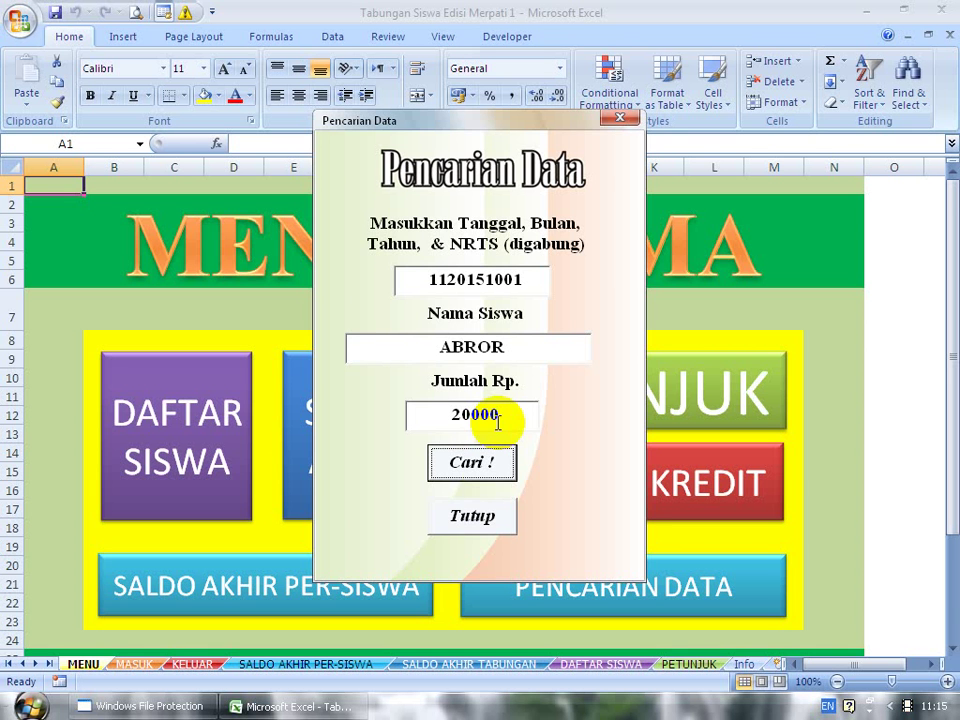
pyautogui.click(481, 520)
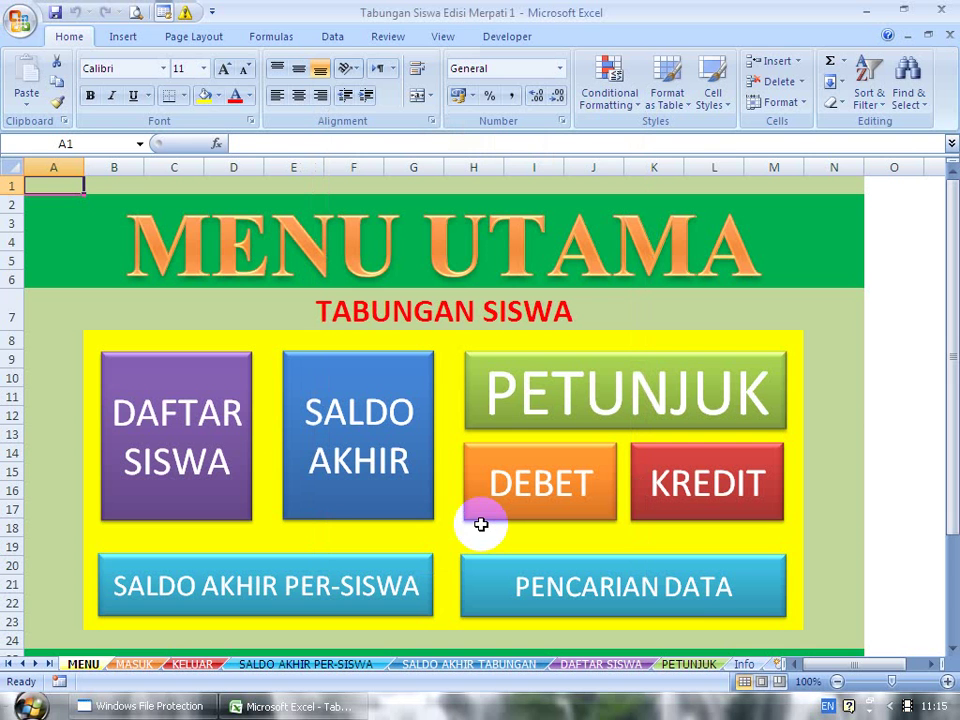
# Step: Open the SALDO AKHIR PER-SISWA sheet and examine the NRTS, Total Pengambilan and Potongan Adm cells in the first student's recap
pyautogui.click(277, 584)
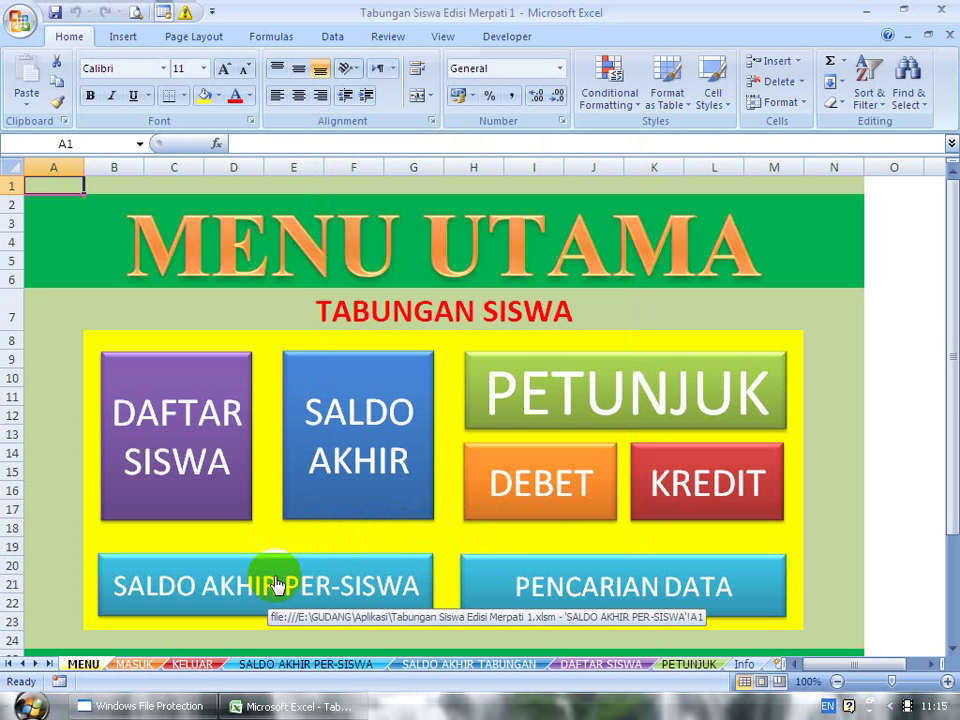
pyautogui.click(277, 584)
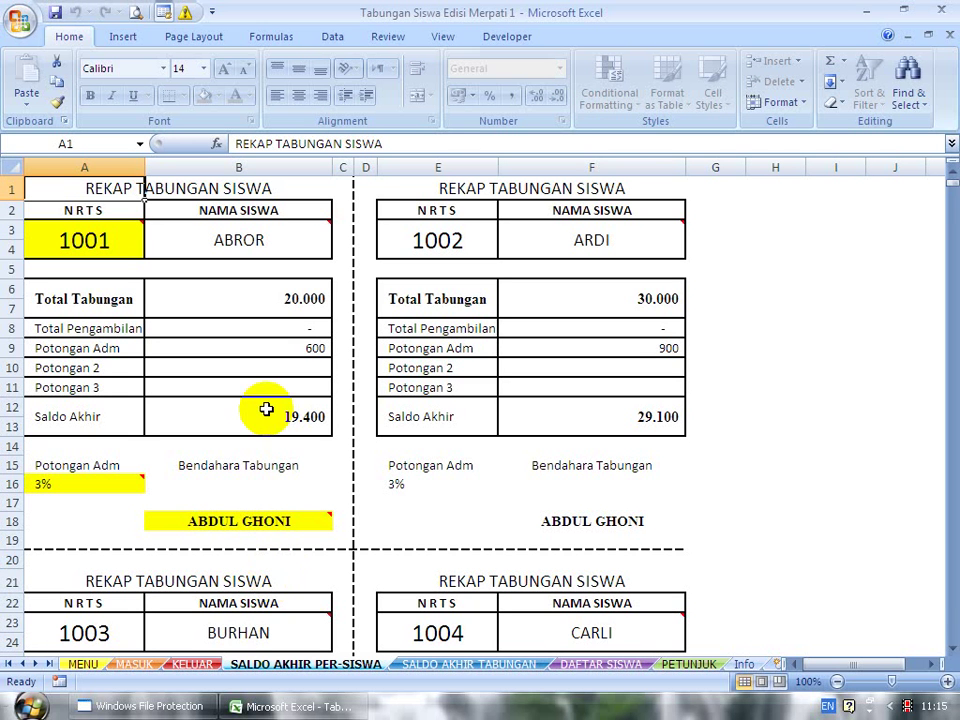
pyautogui.click(238, 268)
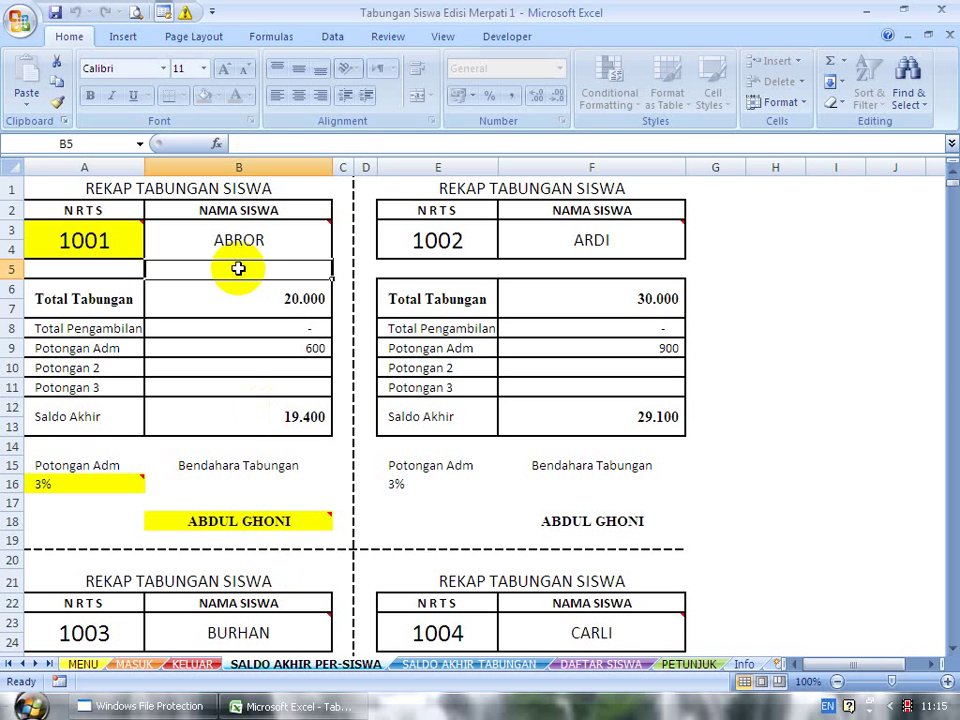
pyautogui.click(72, 242)
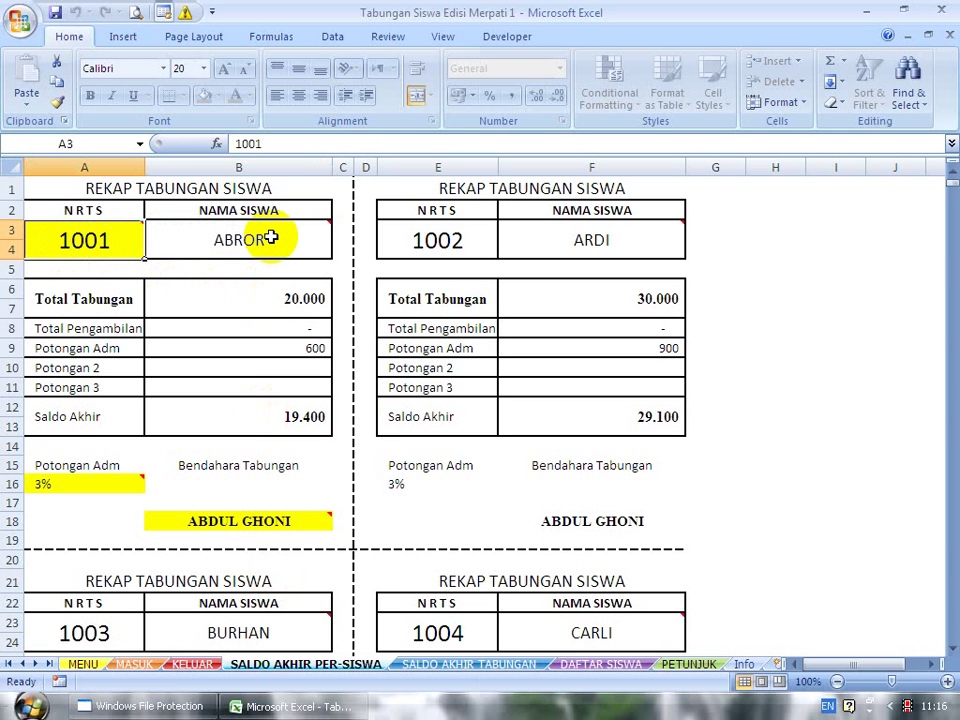
pyautogui.click(266, 331)
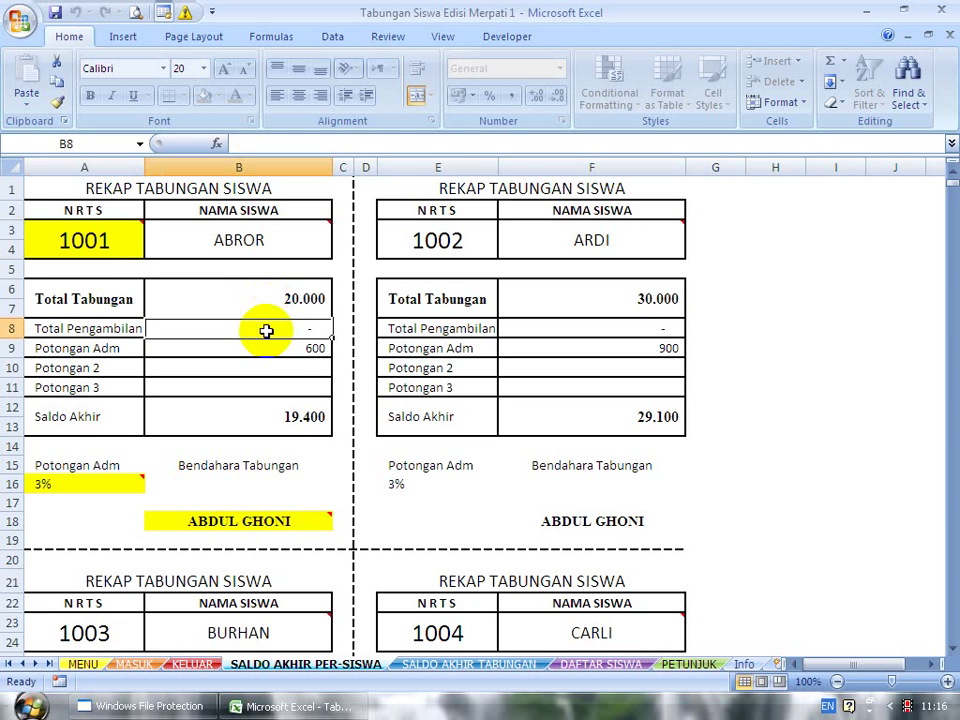
pyautogui.click(262, 348)
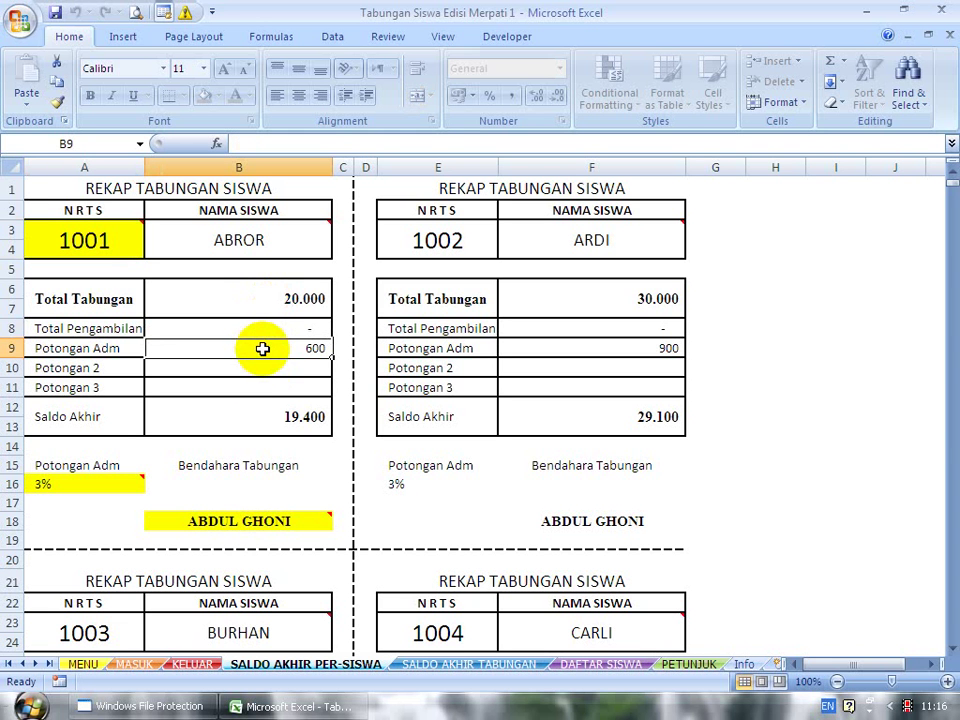
# Step: Examine the Potongan 2 and Potongan 3 labels and their amount cells in the first student's recap
pyautogui.click(114, 370)
pyautogui.click(110, 388)
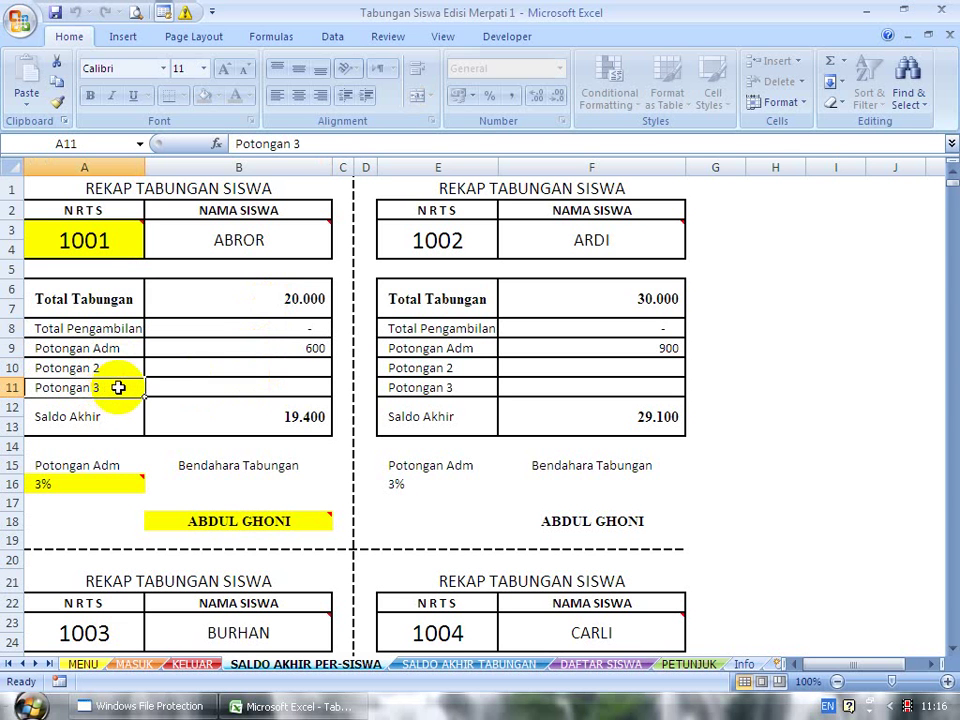
pyautogui.click(305, 366)
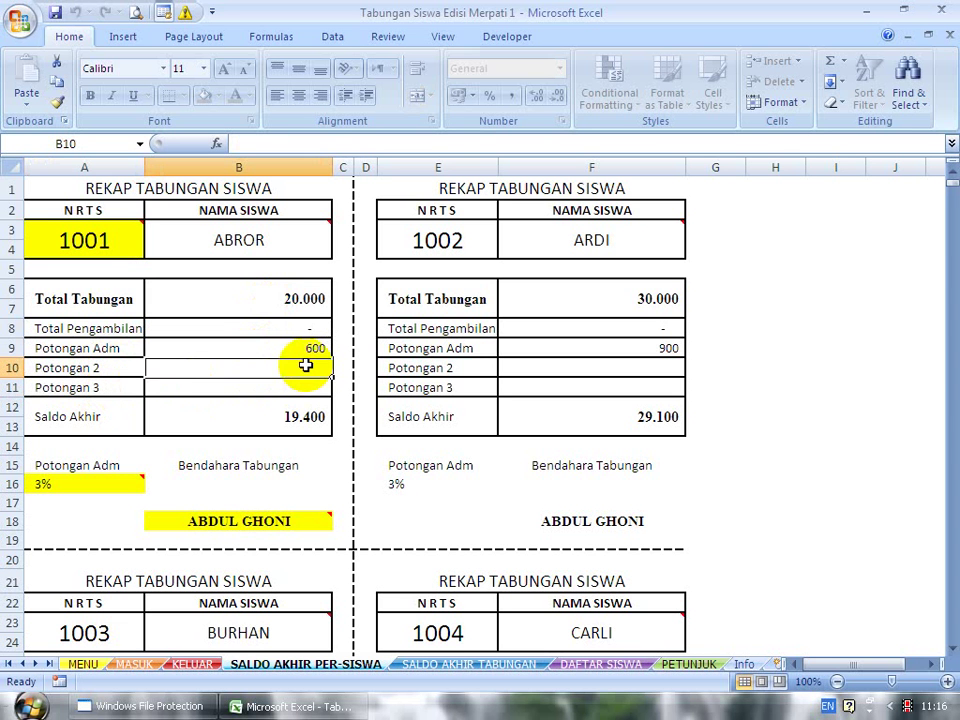
pyautogui.click(285, 385)
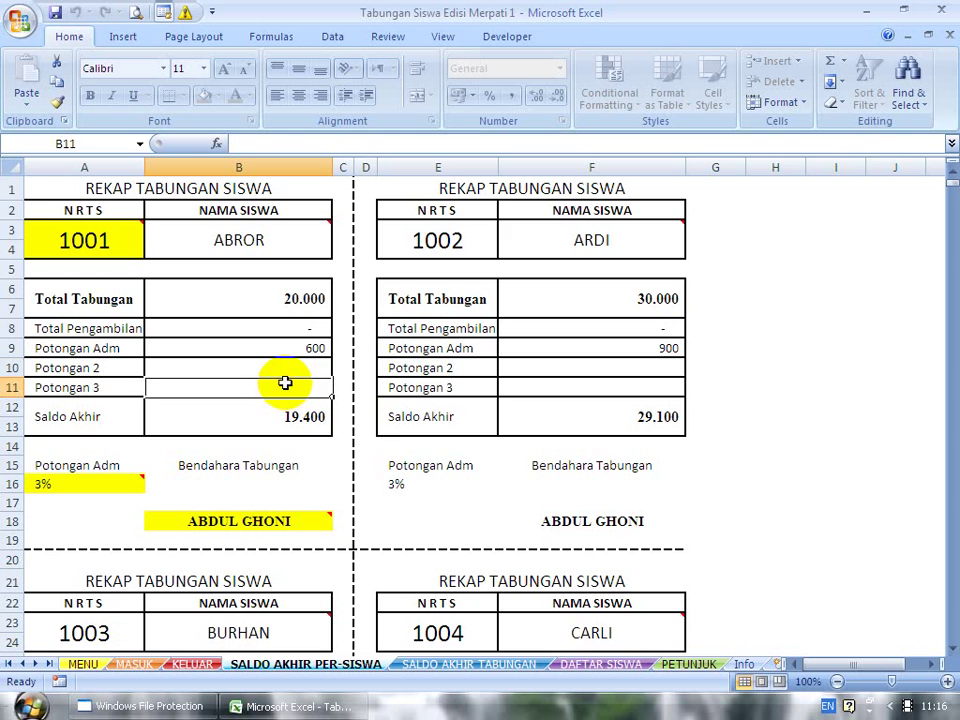
pyautogui.click(287, 371)
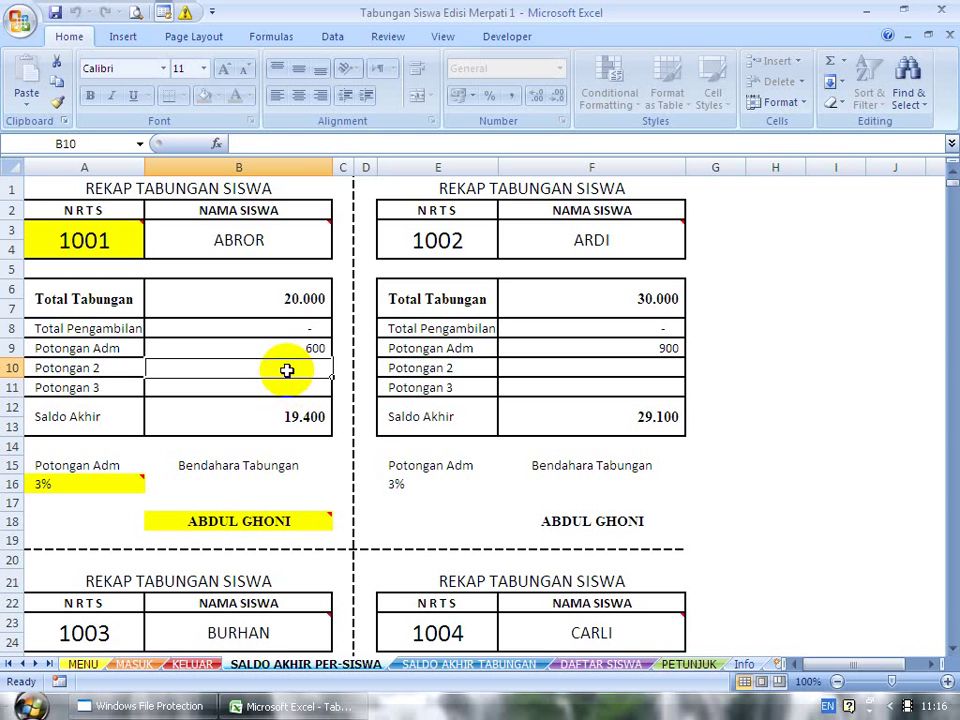
pyautogui.click(279, 383)
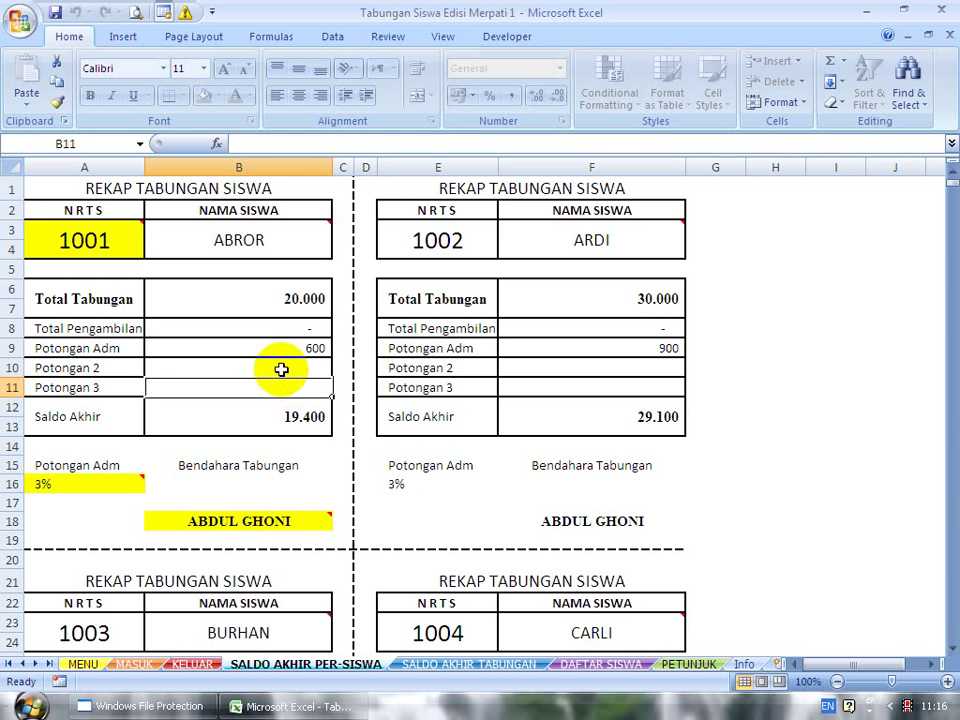
pyautogui.click(280, 370)
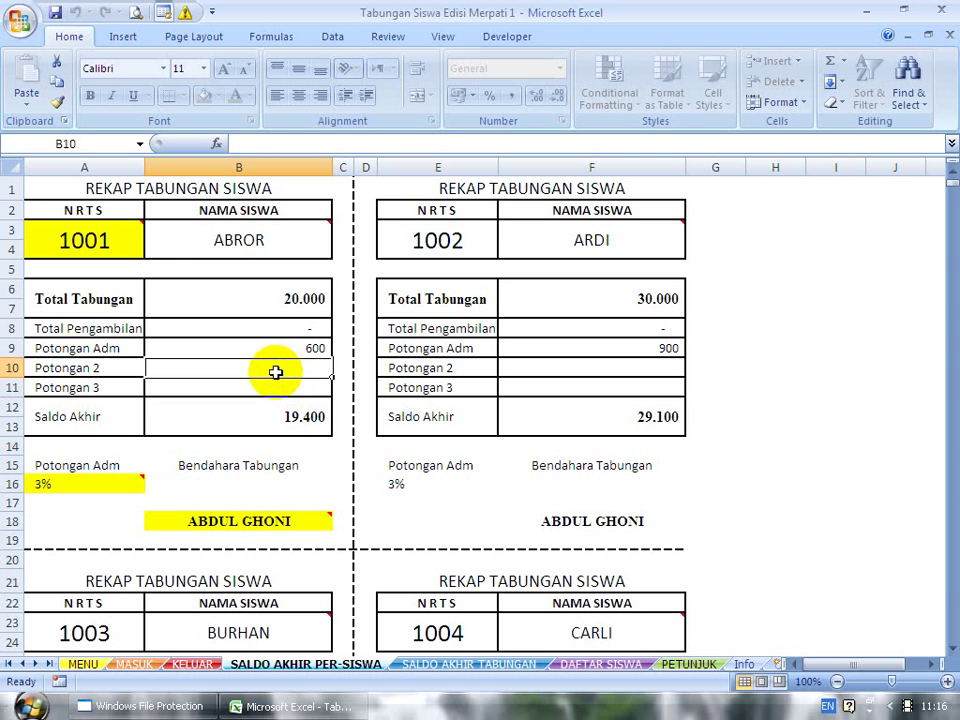
# Step: Examine the first student's NRTS cell, the recaps further down the sheet, and the second student's Potongan Adm and Total Pengambilan cells
pyautogui.click(119, 248)
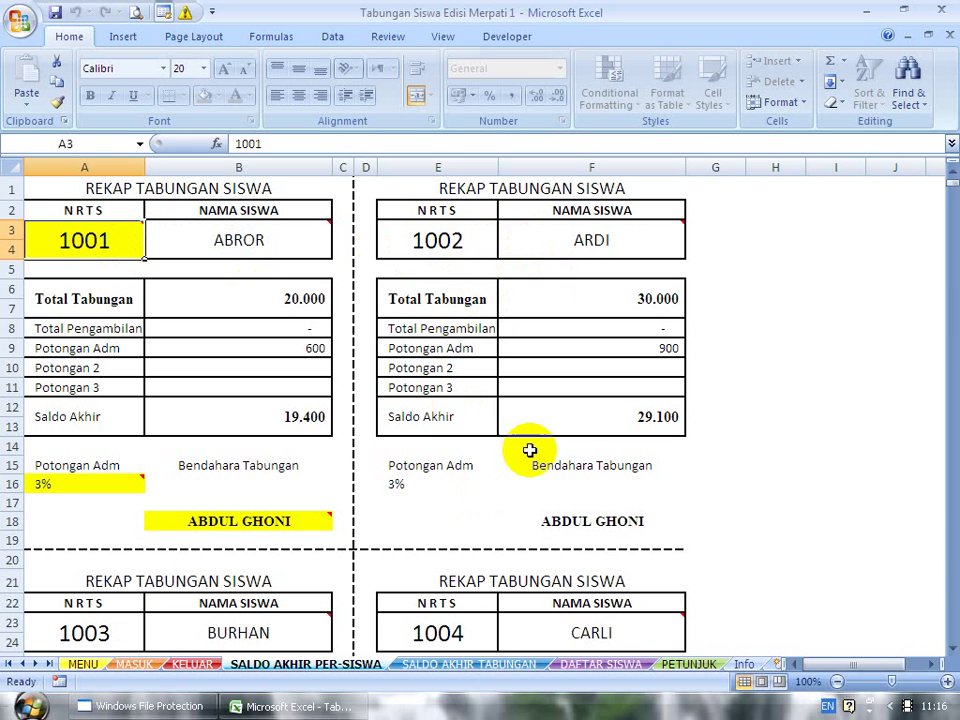
pyautogui.scroll(-10, 530, 478)
pyautogui.scroll(4, 529, 483)
pyautogui.scroll(6, 530, 483)
pyautogui.moveTo(116, 245)
pyautogui.scroll(-7, 564, 516)
pyautogui.scroll(-6, 540, 500)
pyautogui.scroll(13, 515, 475)
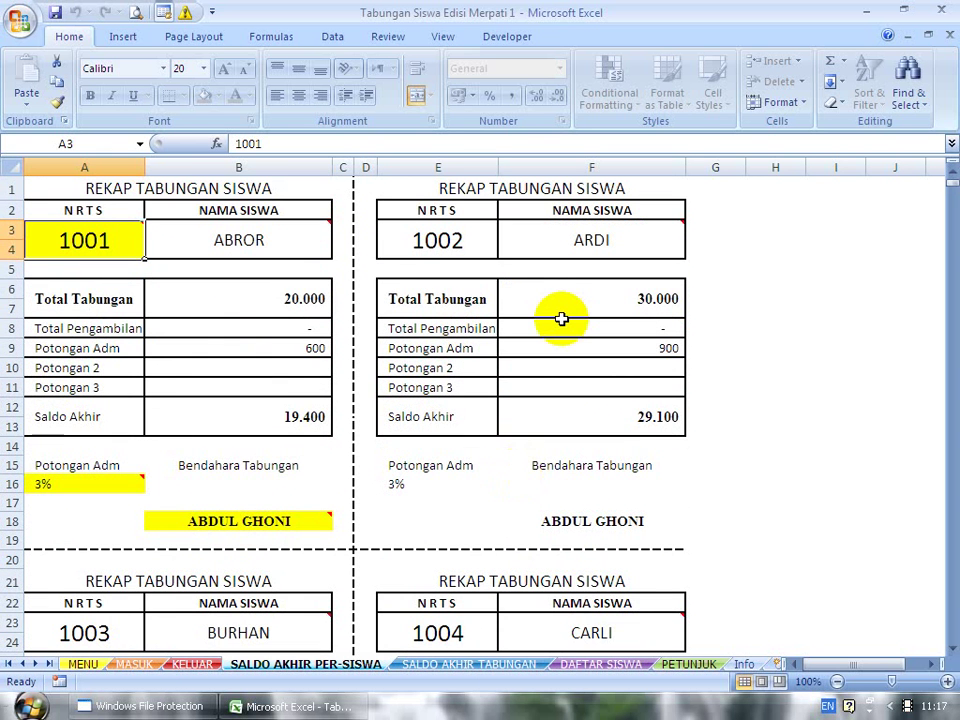
pyautogui.click(564, 351)
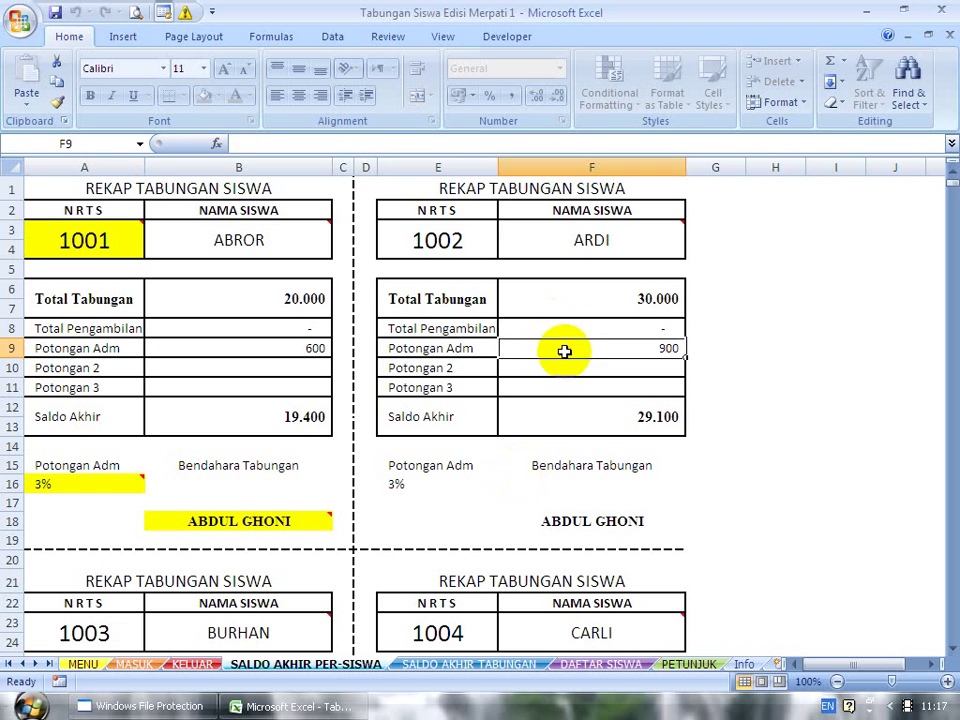
pyautogui.click(442, 328)
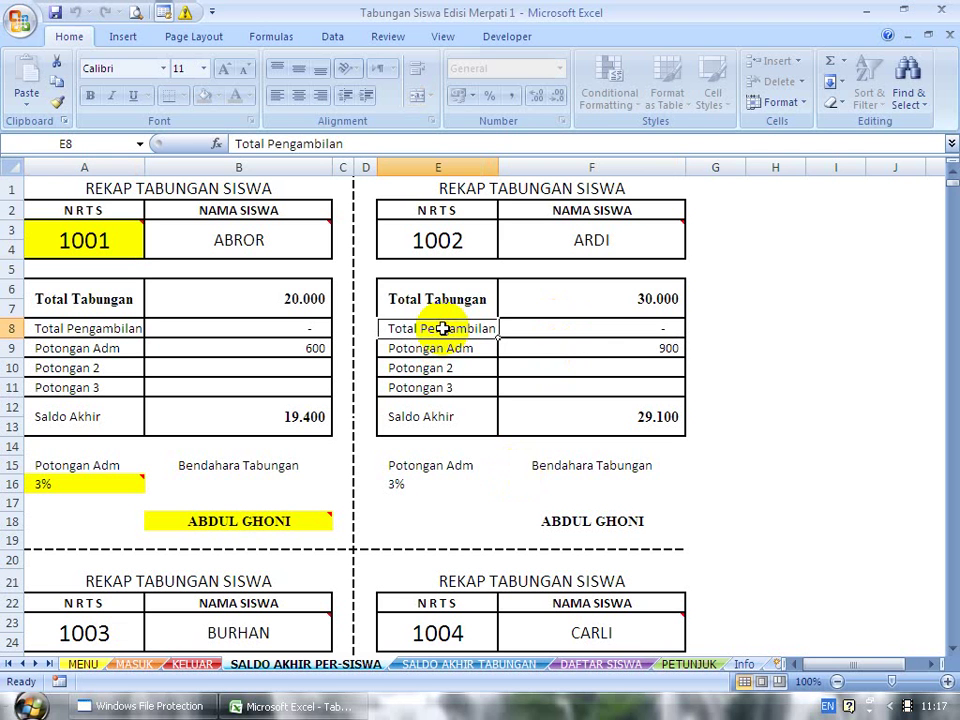
# Step: Set the recap sheet's print range to pages 1 to 1 in the Print dialog, and cancel without printing
pyautogui.click(737, 285)
pyautogui.click(765, 274)
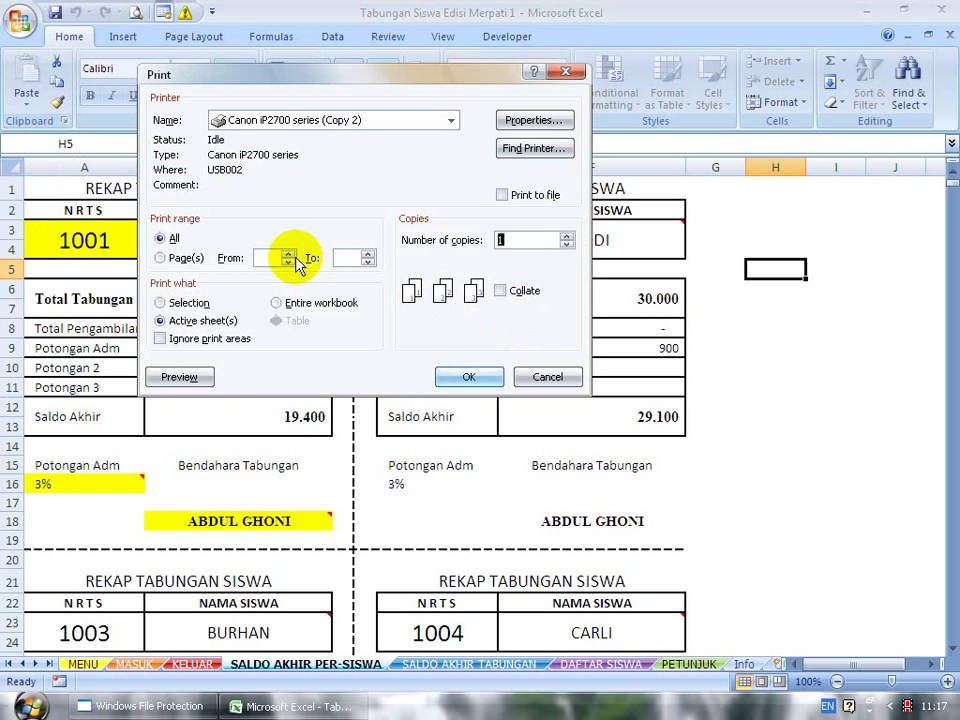
pyautogui.click(290, 256)
pyautogui.click(368, 254)
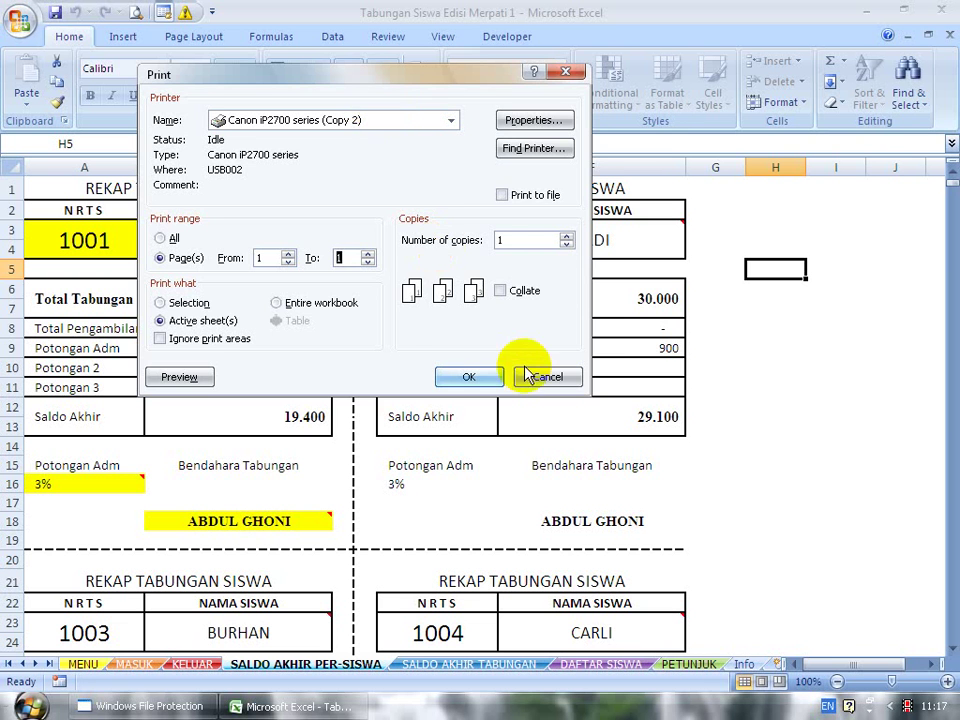
pyautogui.click(552, 380)
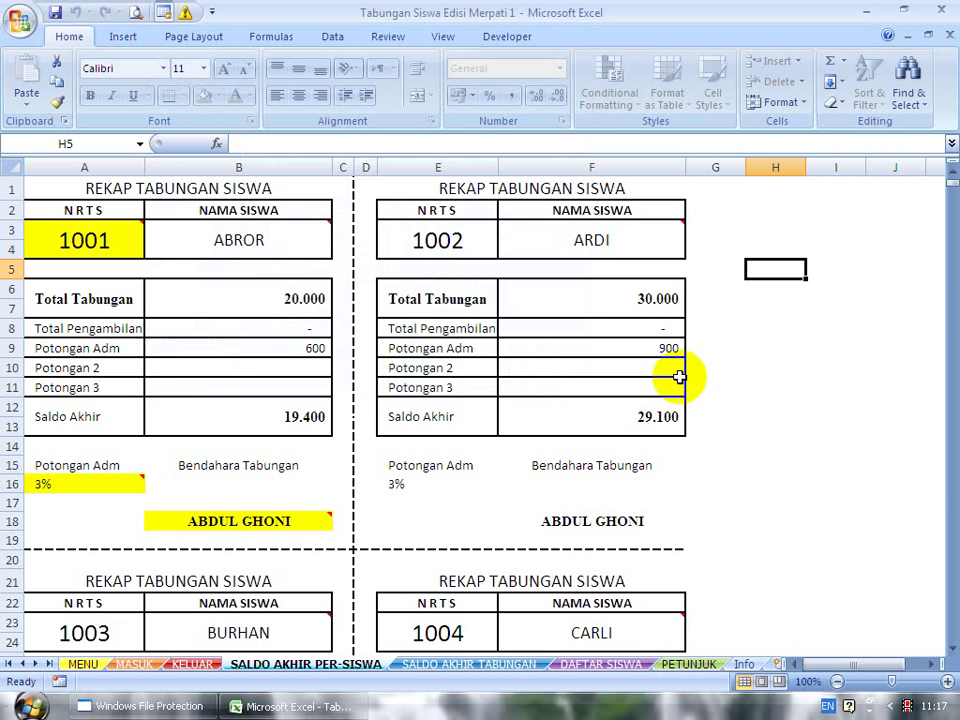
pyautogui.click(735, 375)
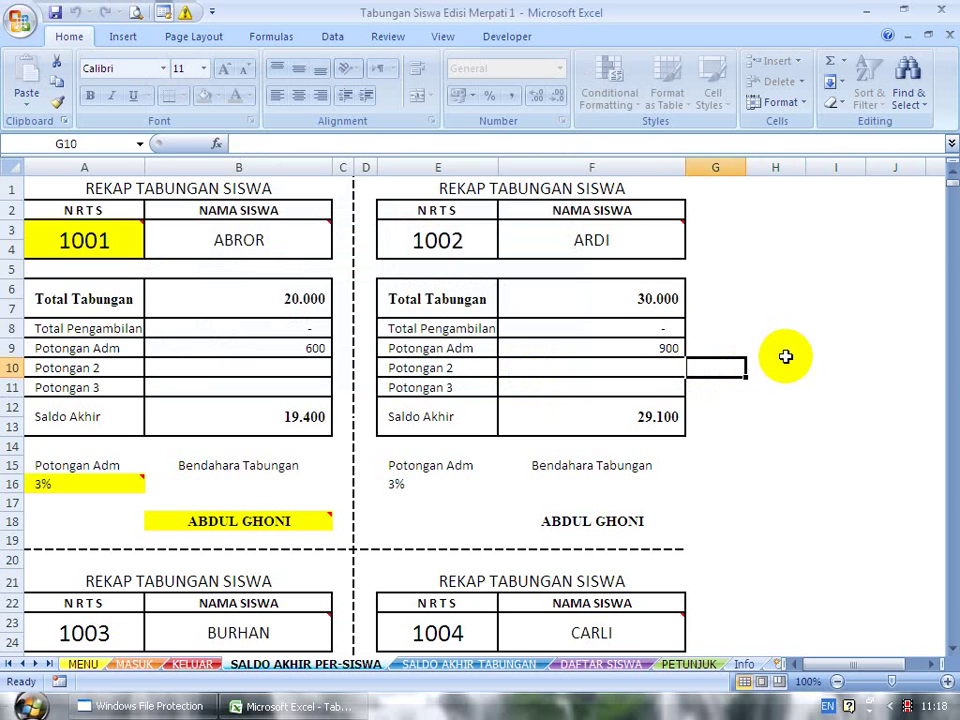
pyautogui.click(771, 371)
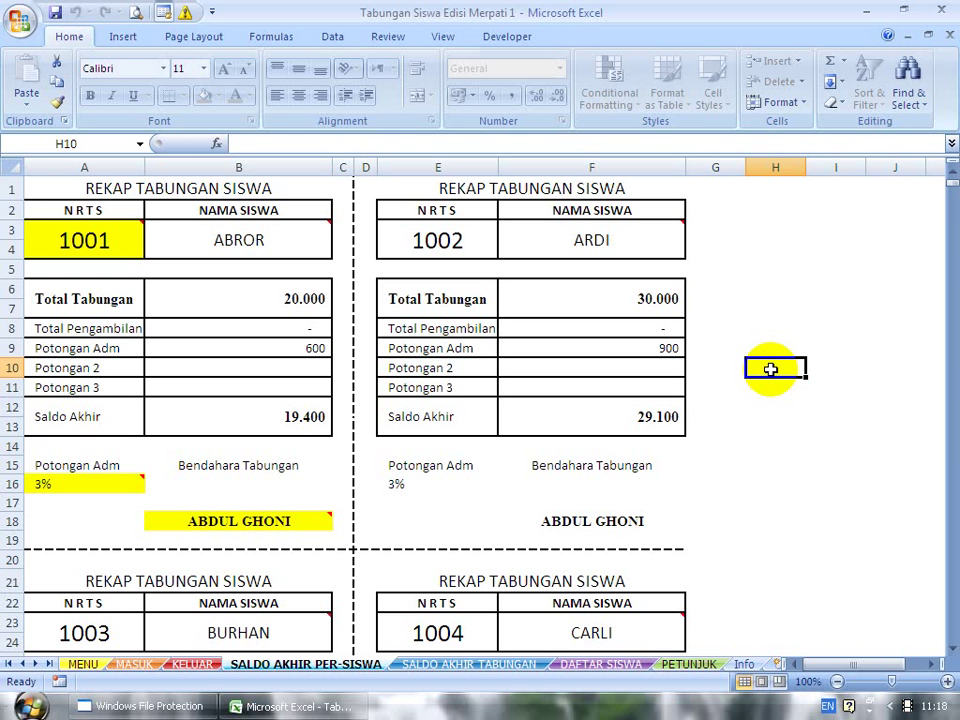
pyautogui.click(760, 400)
pyautogui.click(761, 440)
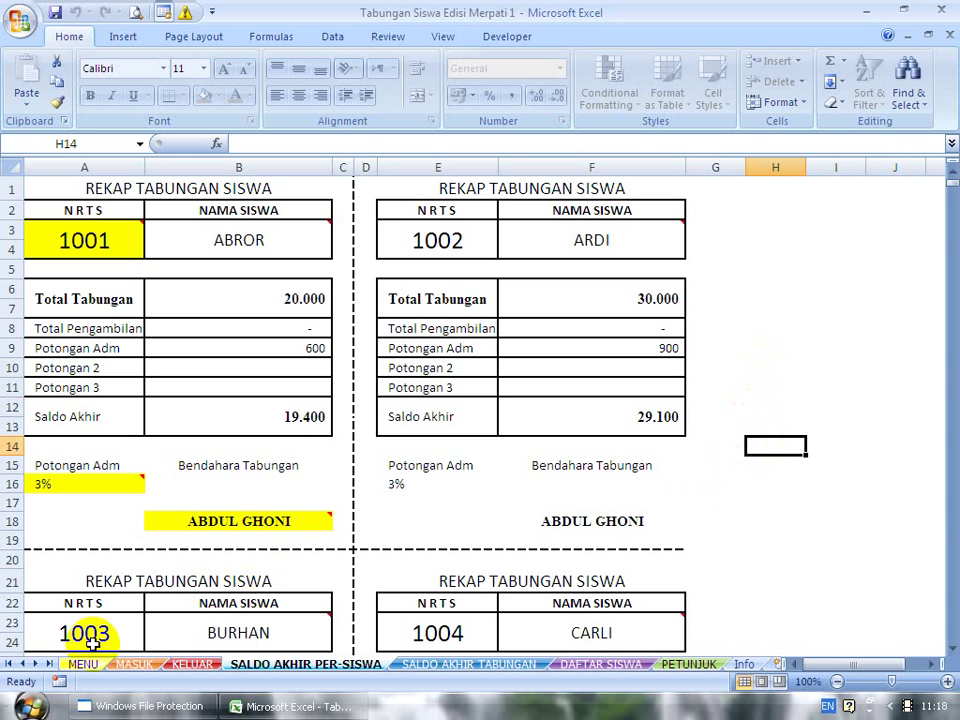
# Step: Return to the workbook's MENU sheet
pyautogui.click(80, 664)
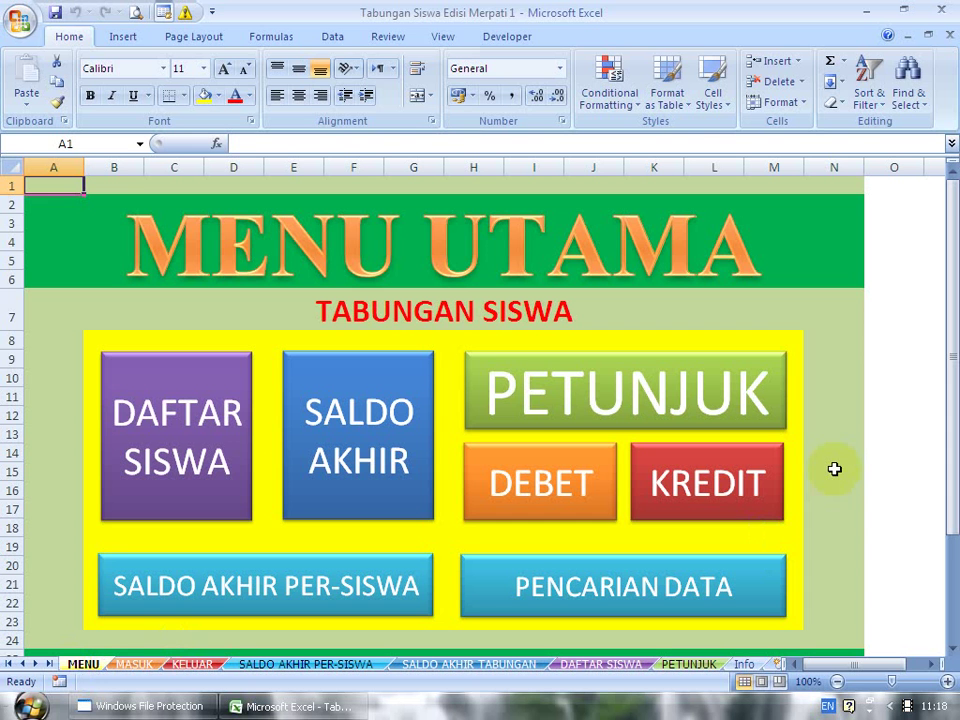